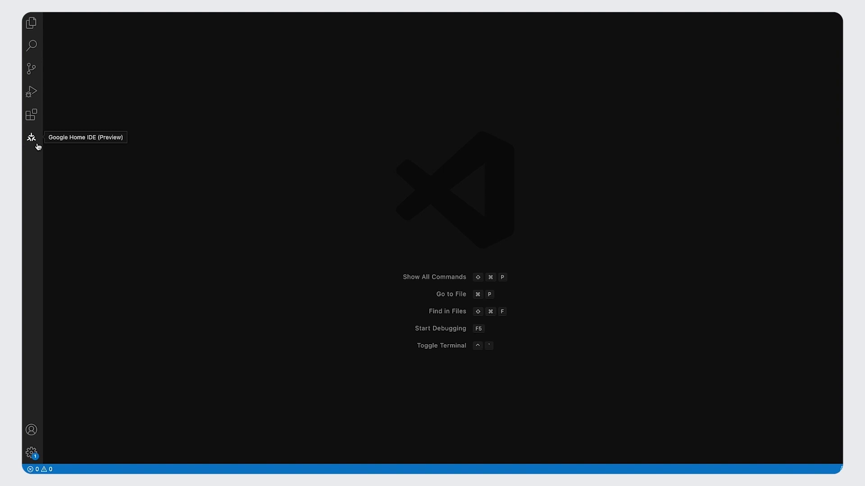
# - Open the Google Home IDE (Preview) sidebar from the activity bar
pyautogui.click(37, 147)
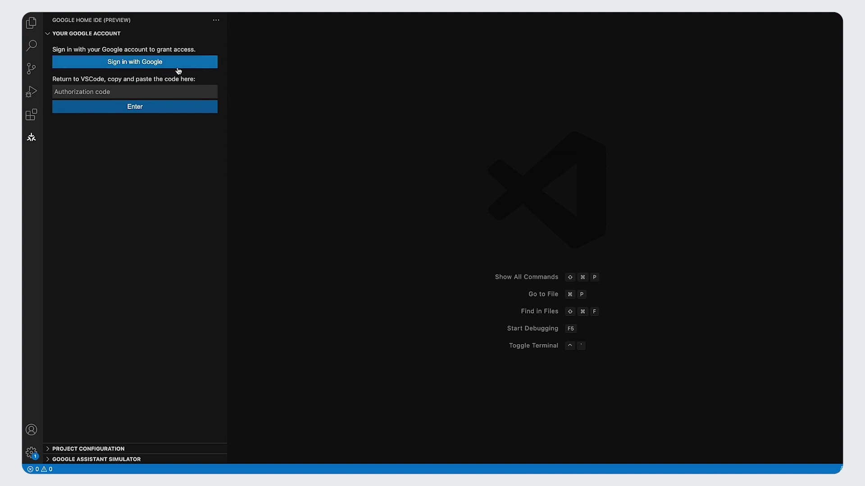
# - Begin 'Sign in with Google' from the Google Home IDE sidebar
pyautogui.click(177, 69)
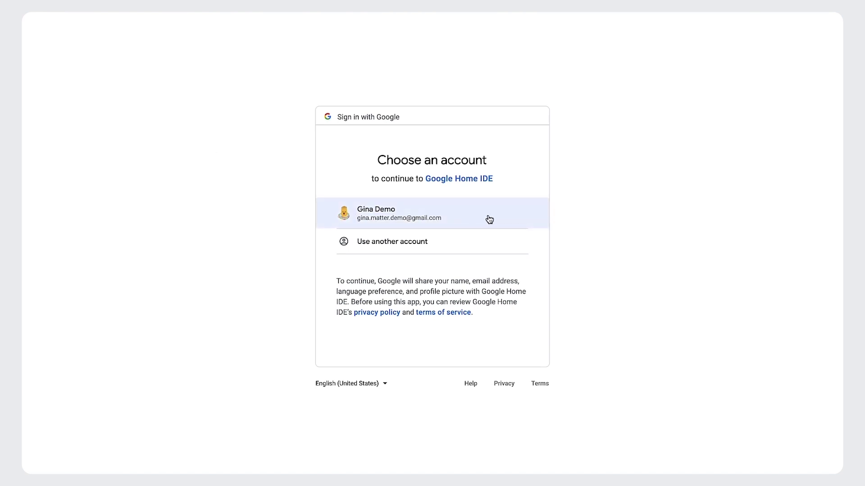
# - Pick the Google account, allow Google Assistant access, approve, and copy the authorization code
pyautogui.click(518, 220)
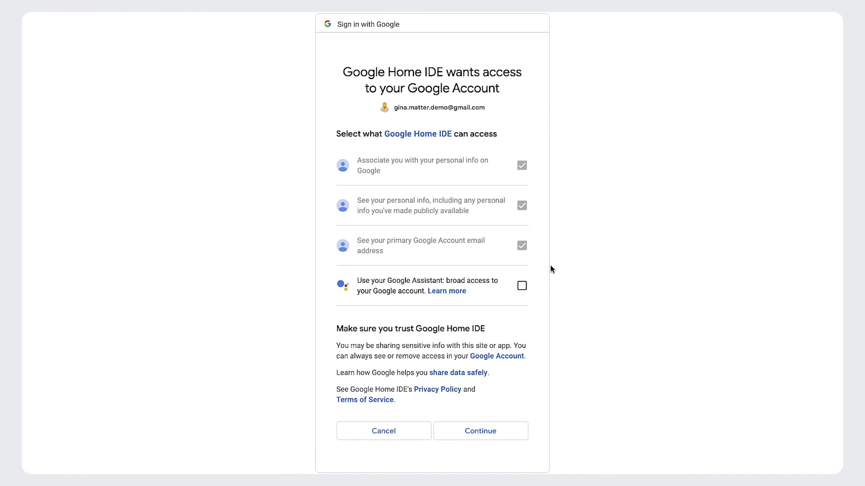
pyautogui.click(526, 294)
pyautogui.click(495, 433)
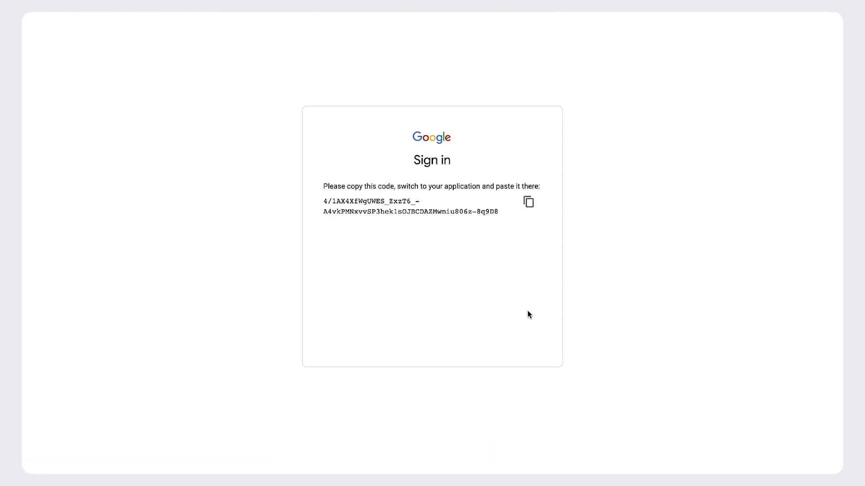
pyautogui.click(530, 206)
pyautogui.click(534, 206)
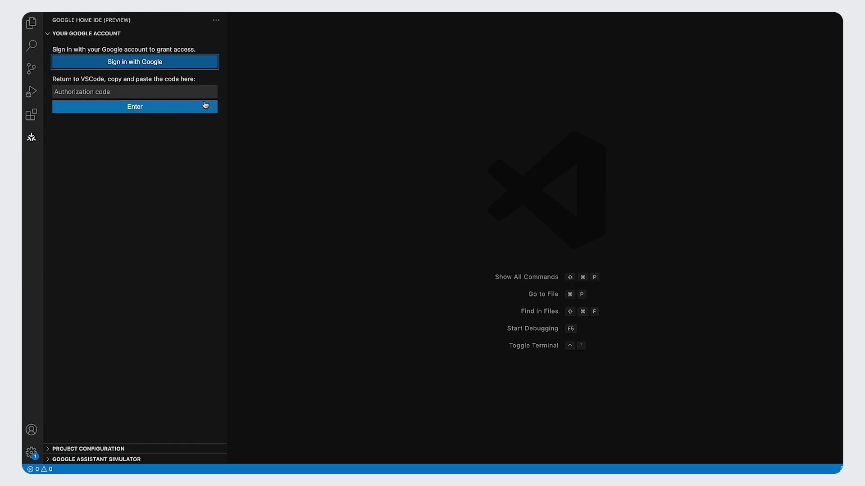
# - Paste the copied authorization code into the Authorization code field and submit it
pyautogui.click(204, 96)
pyautogui.press('cmd+v')
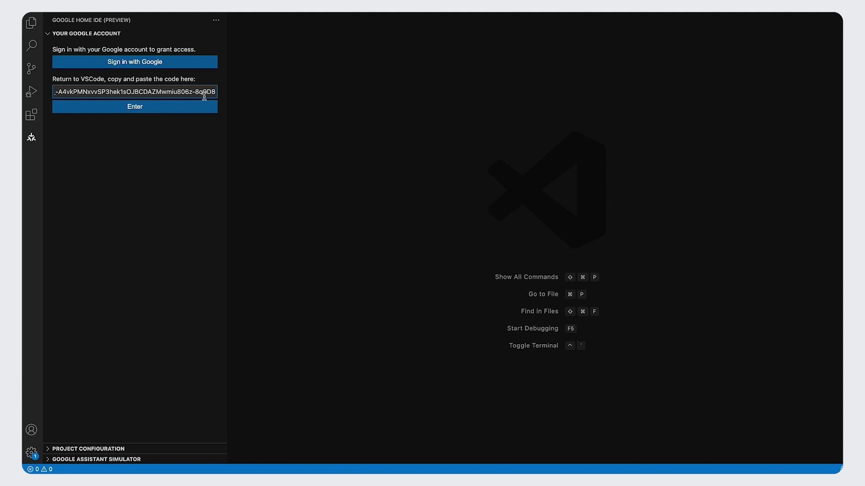
pyautogui.press('Return')
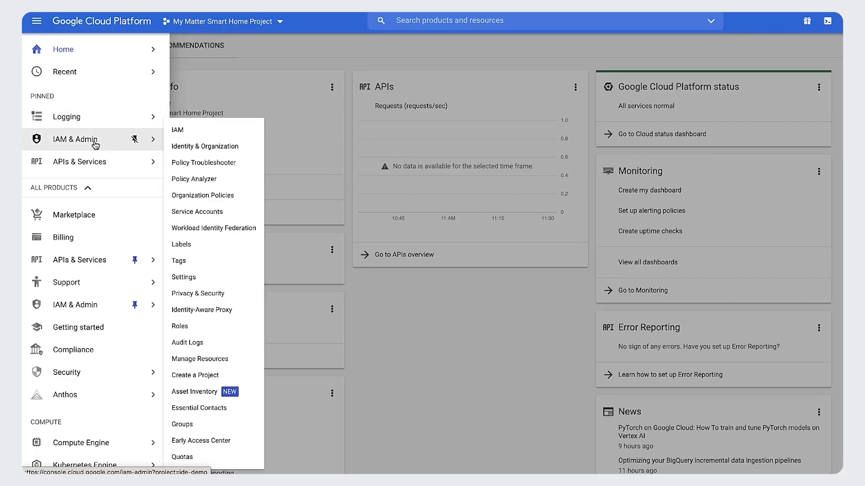
# - Create 'Service Account for IDE' under Service Accounts with the Logs Viewer role
pyautogui.click(241, 217)
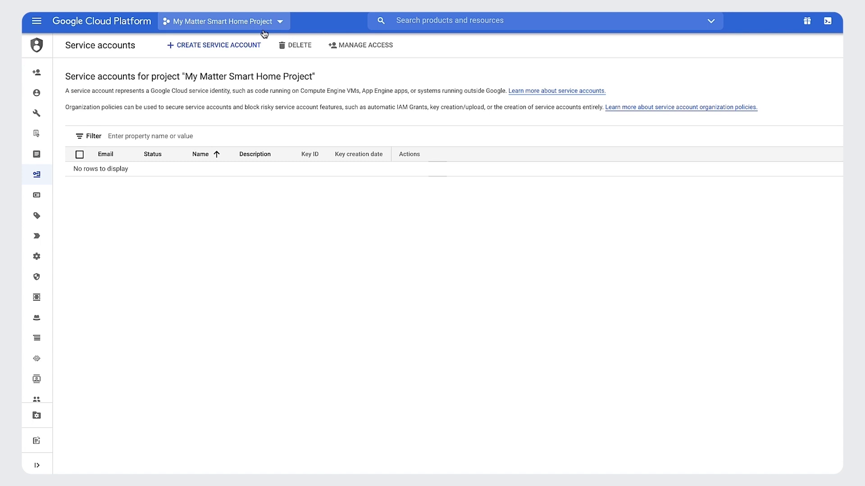
pyautogui.click(251, 52)
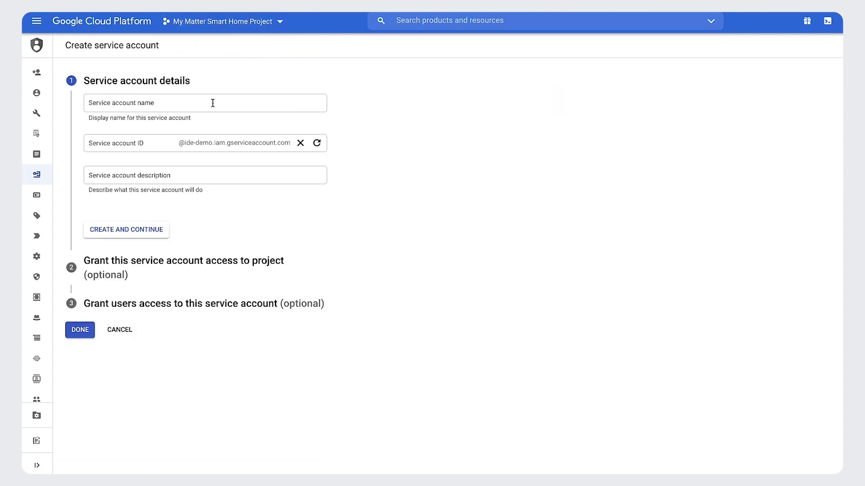
pyautogui.click(212, 106)
pyautogui.write('Service Account for IDE')
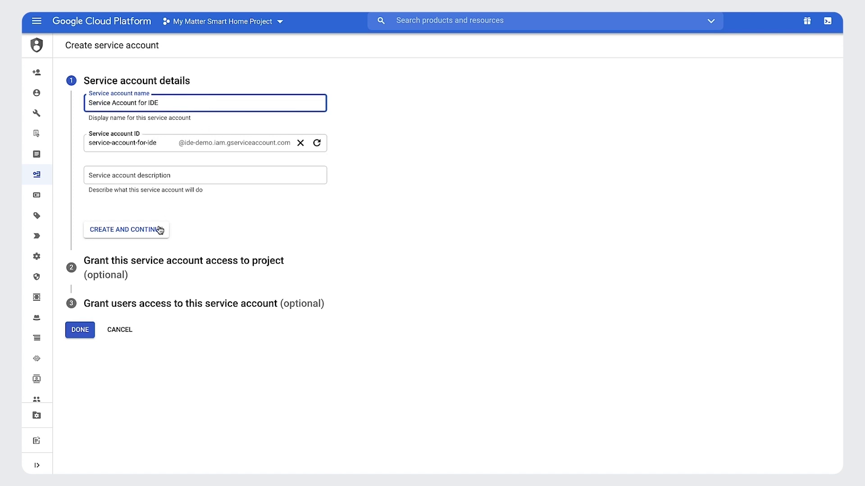
pyautogui.click(144, 233)
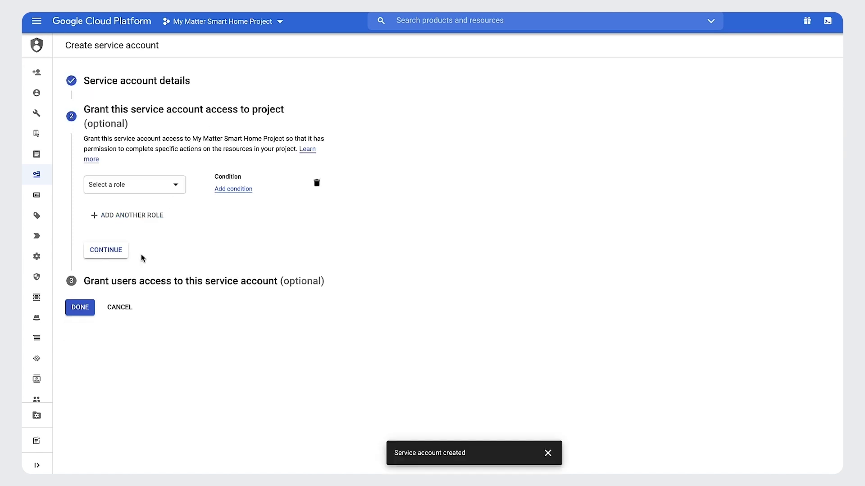
pyautogui.click(137, 189)
pyautogui.write('l')
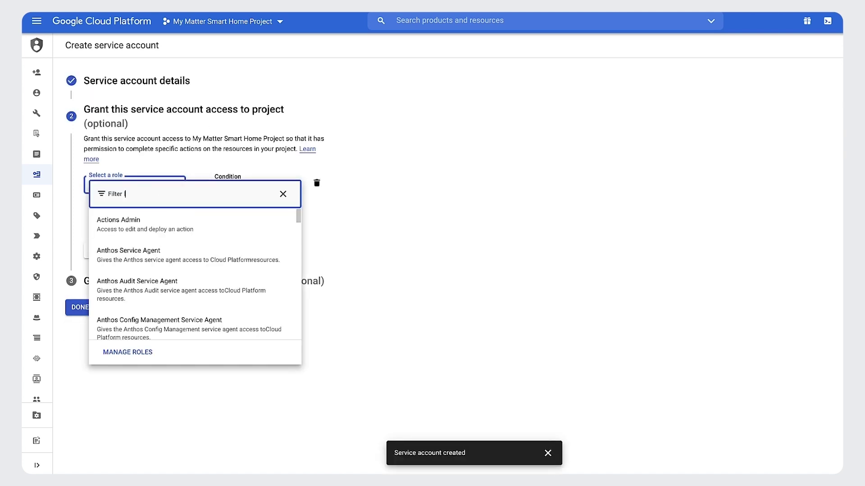
pyautogui.write('ogs vi')
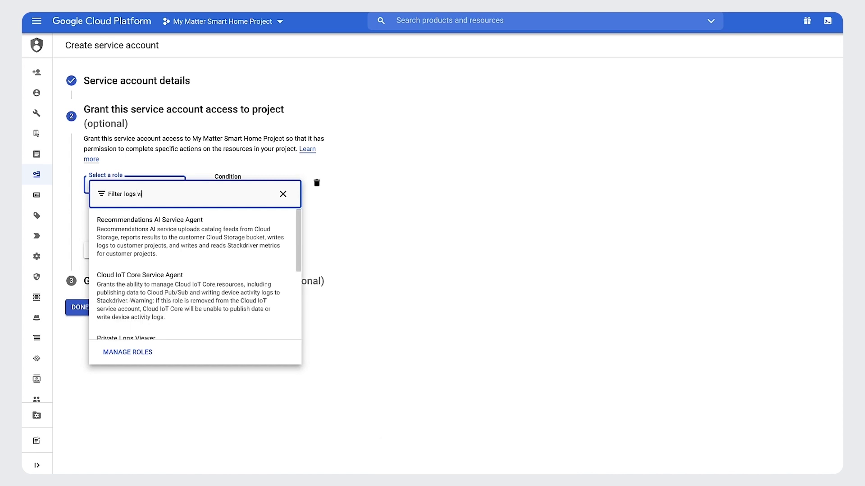
pyautogui.write('ewer')
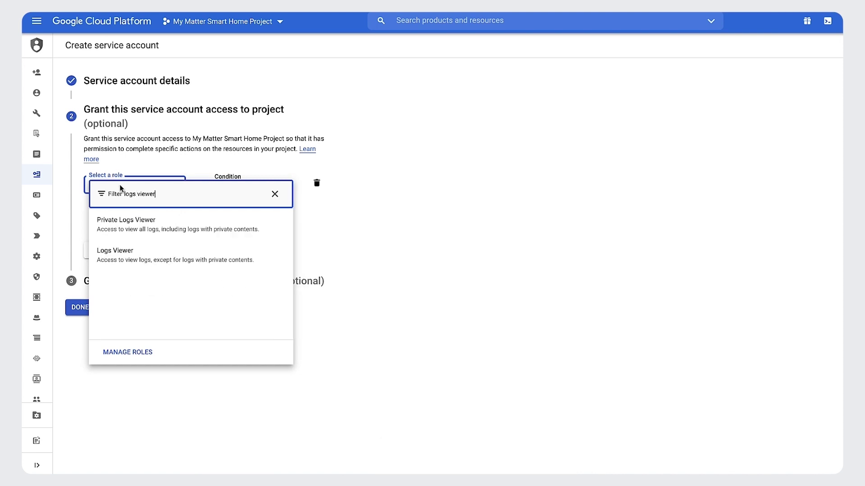
pyautogui.click(106, 253)
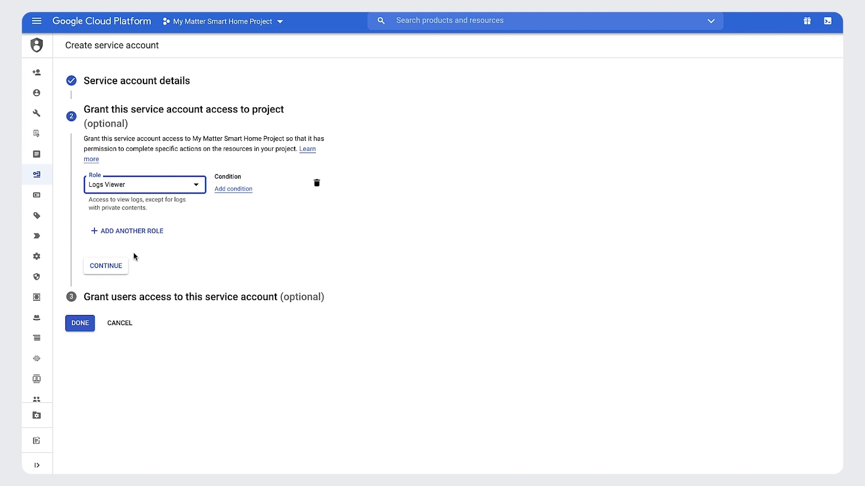
pyautogui.click(80, 324)
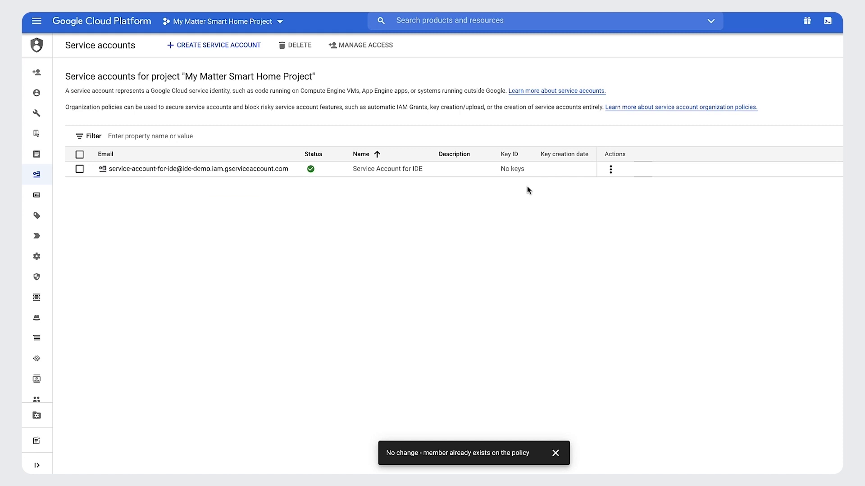
# - Create a new JSON private key for Service Account for IDE through Manage keys
pyautogui.click(611, 169)
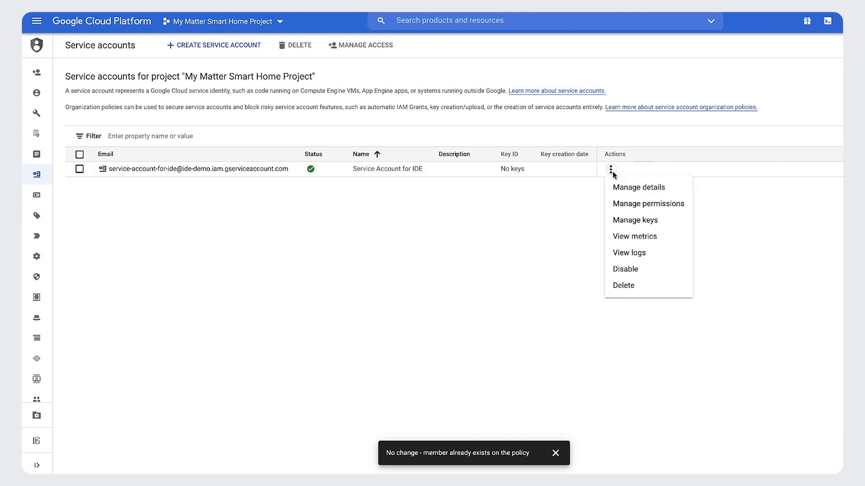
pyautogui.click(677, 227)
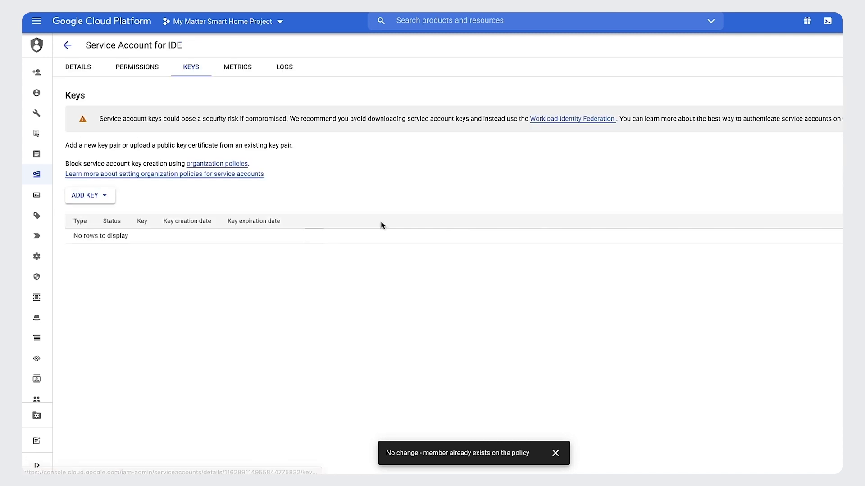
pyautogui.click(106, 200)
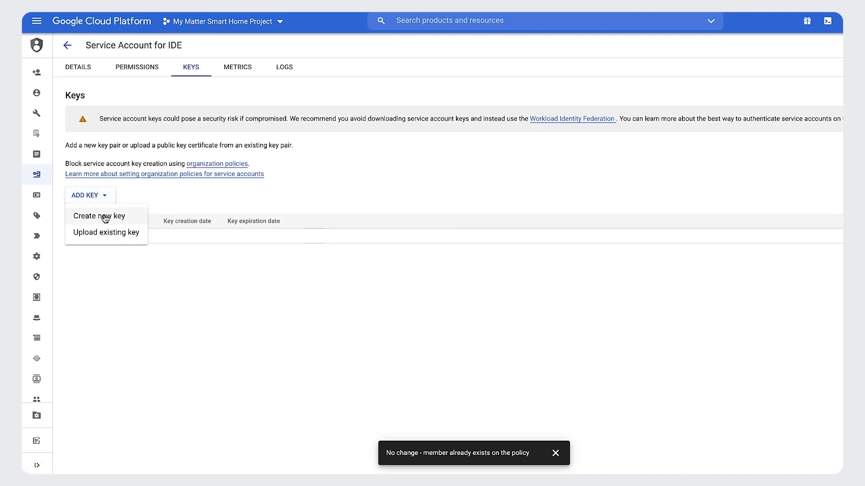
pyautogui.click(101, 216)
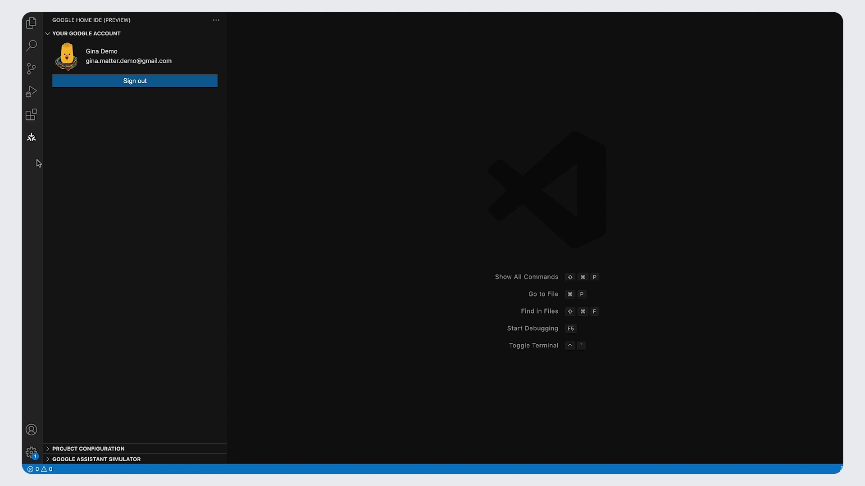
# - Load smarthome-project-1.json as the Cloud Logging project key under Project Configuration
pyautogui.click(79, 449)
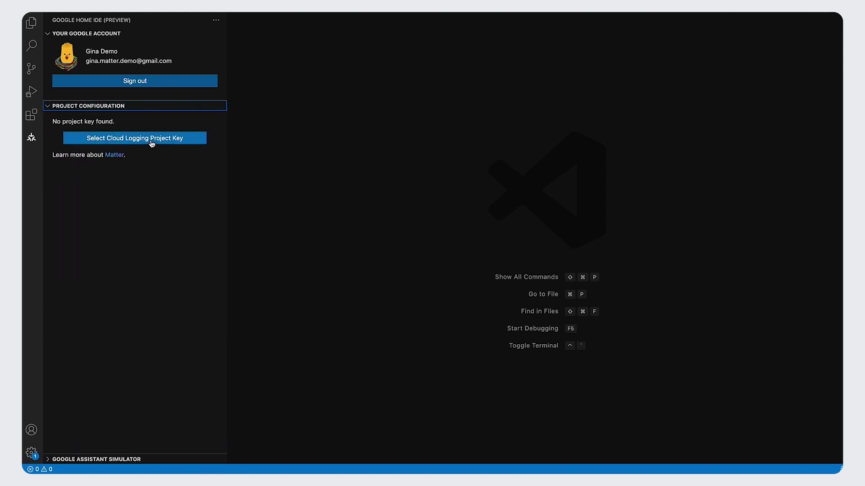
pyautogui.click(173, 145)
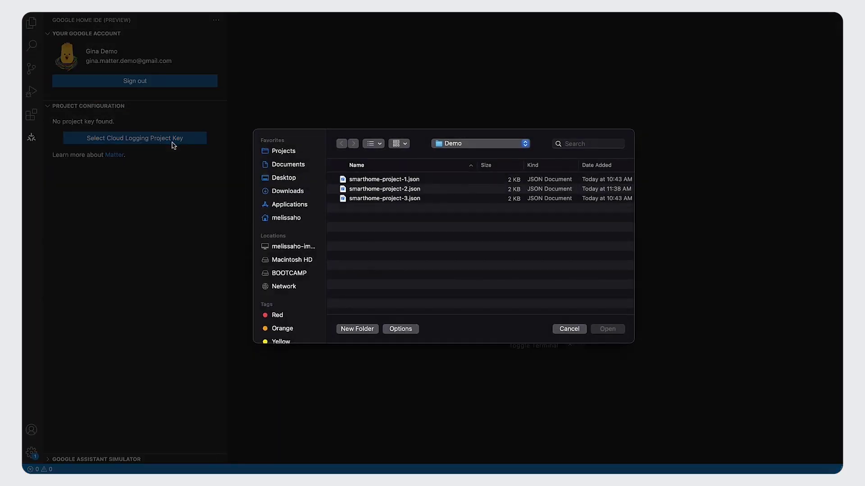
pyautogui.click(407, 181)
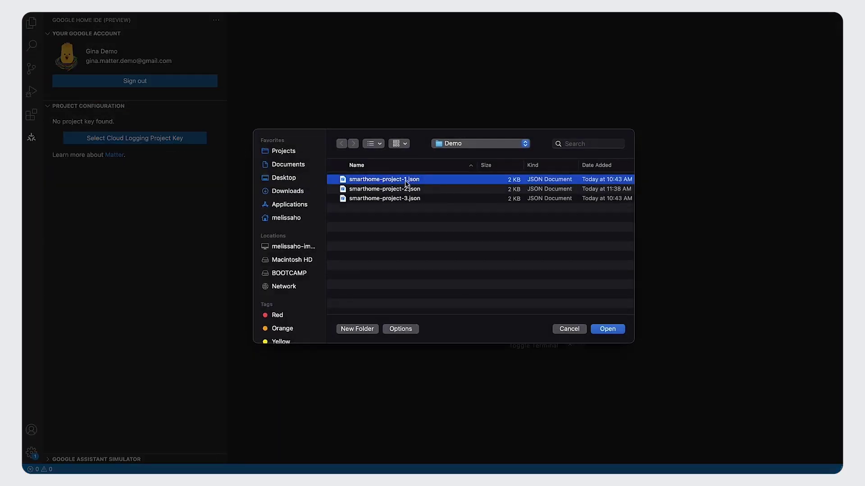
pyautogui.click(608, 328)
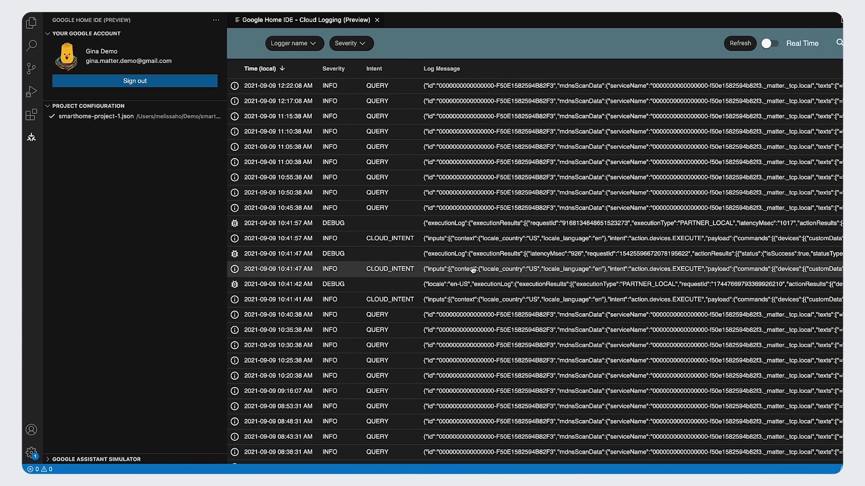
# - Expand and collapse the 10:41:47 DEBUG entry, then add smarthome-project-2.json as a key
pyautogui.click(472, 259)
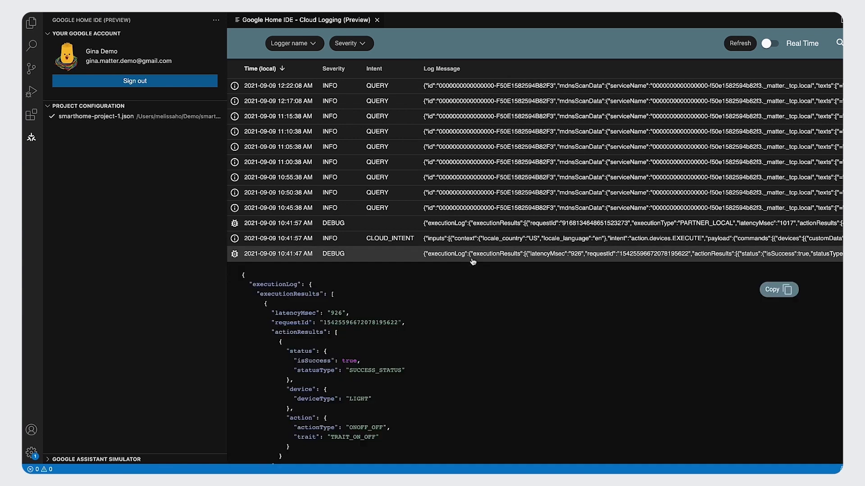
pyautogui.scroll(-2, 472, 262)
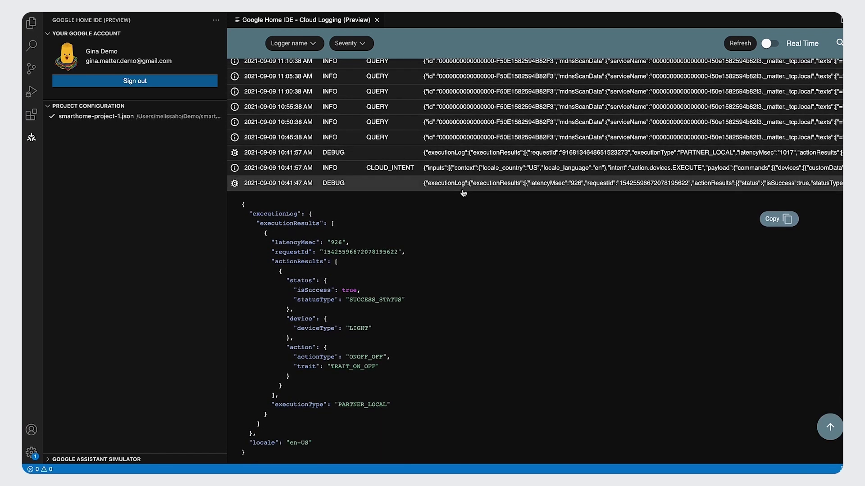
pyautogui.click(463, 192)
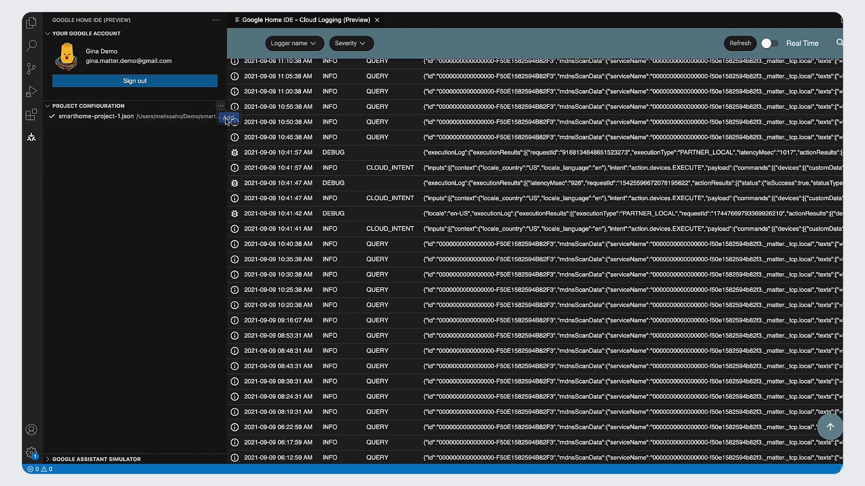
pyautogui.click(220, 110)
pyautogui.click(452, 189)
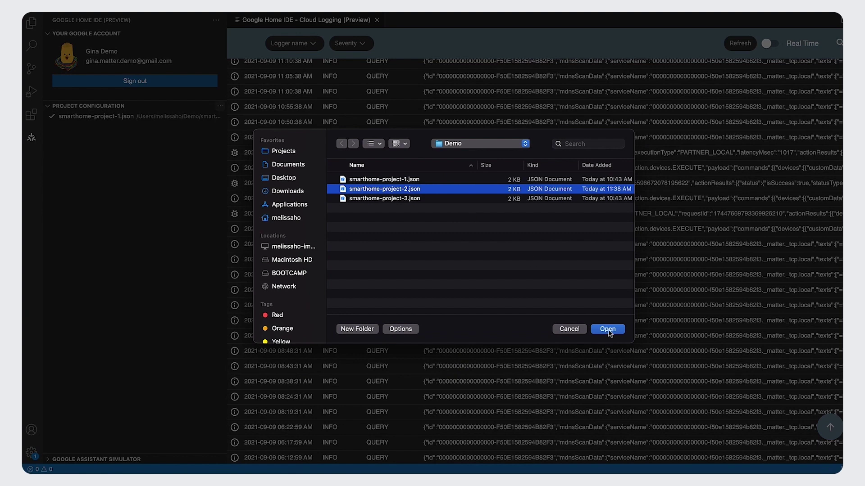